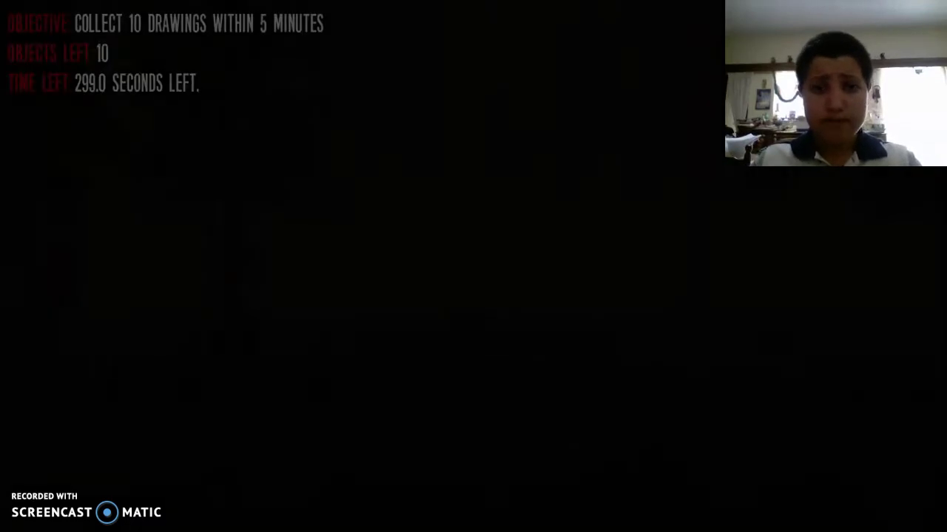
Collect the drawing on the tree and two more, leaving 7.
key("w")
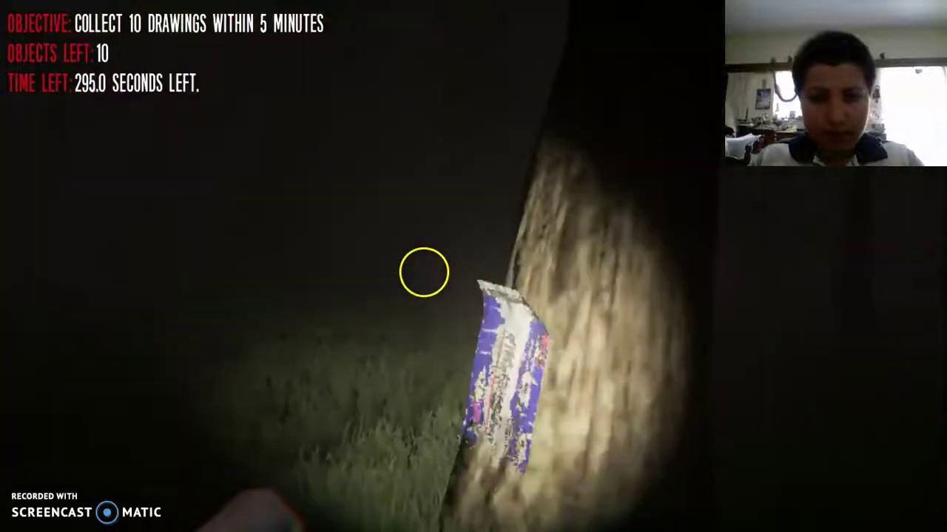
left_click(422, 273)
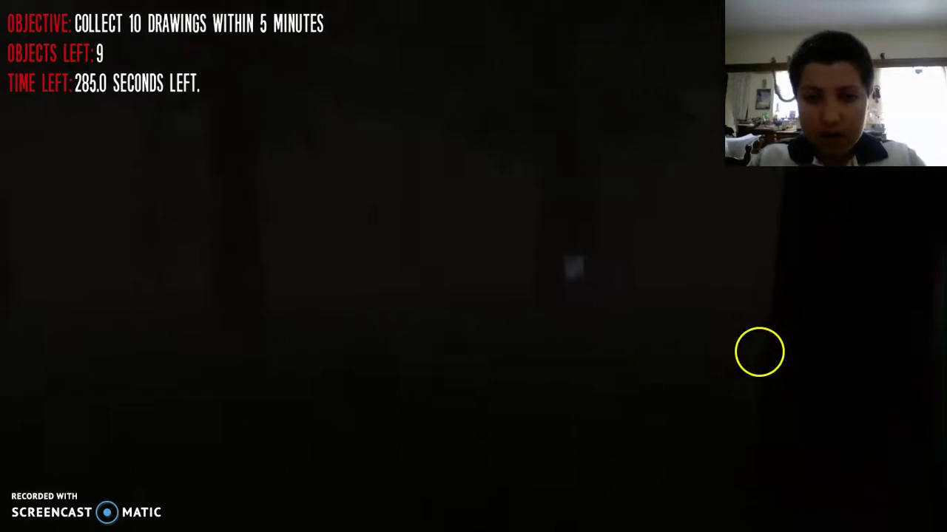
left_click(811, 355)
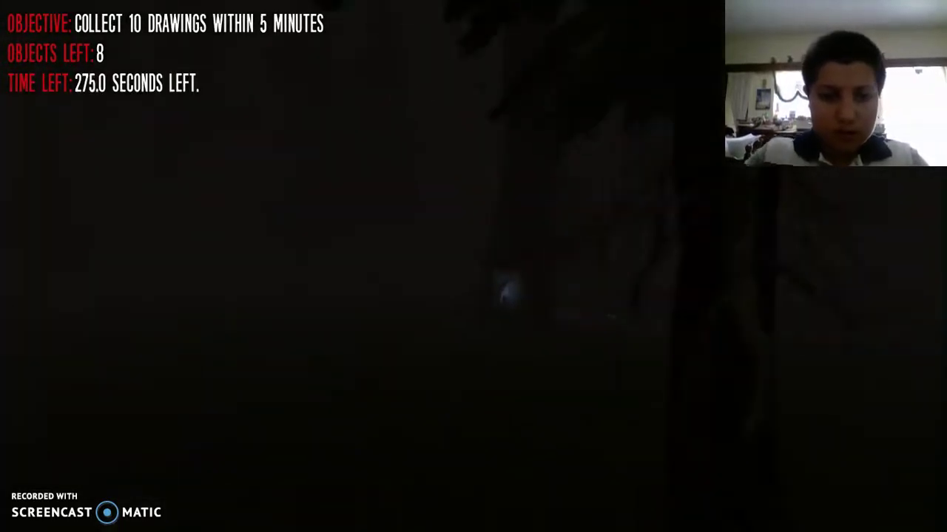
left_click(576, 385)
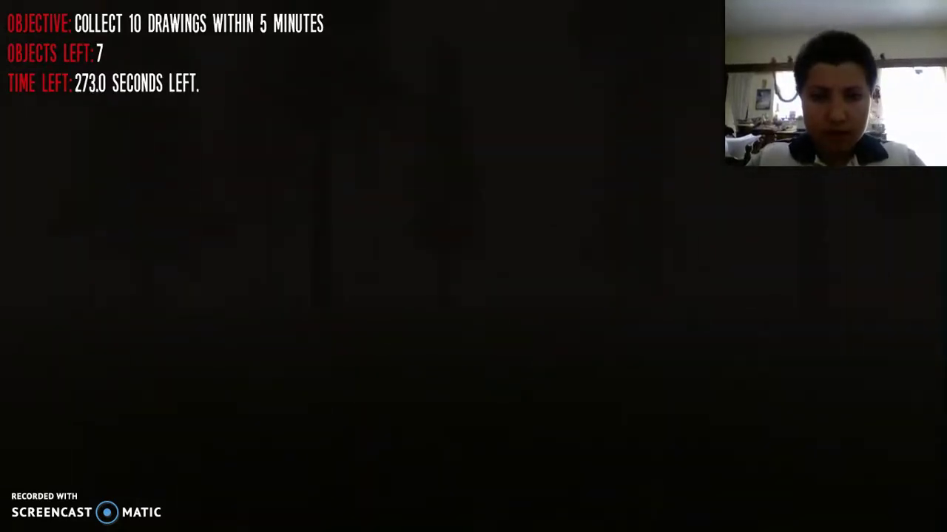
Turn toward the distant light and collect the lit drawing, leaving 6.
left_click(123, 361)
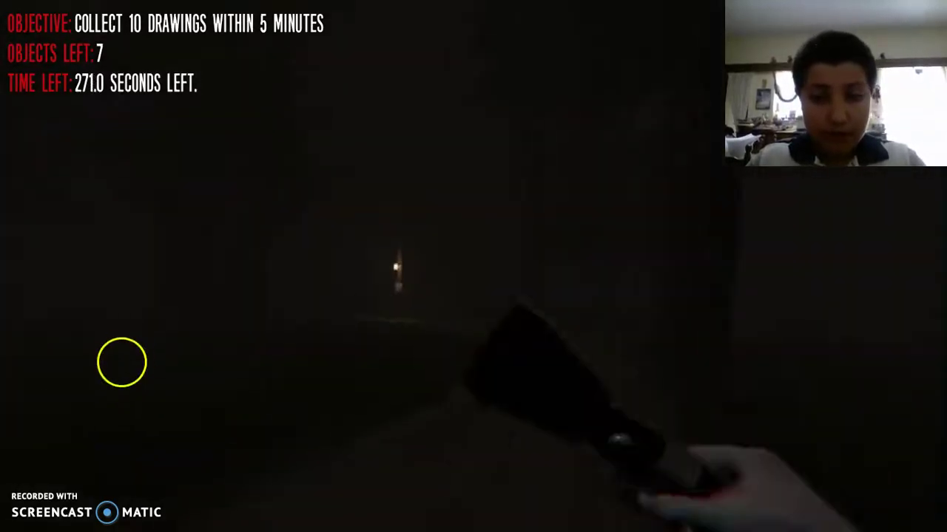
left_click(51, 359)
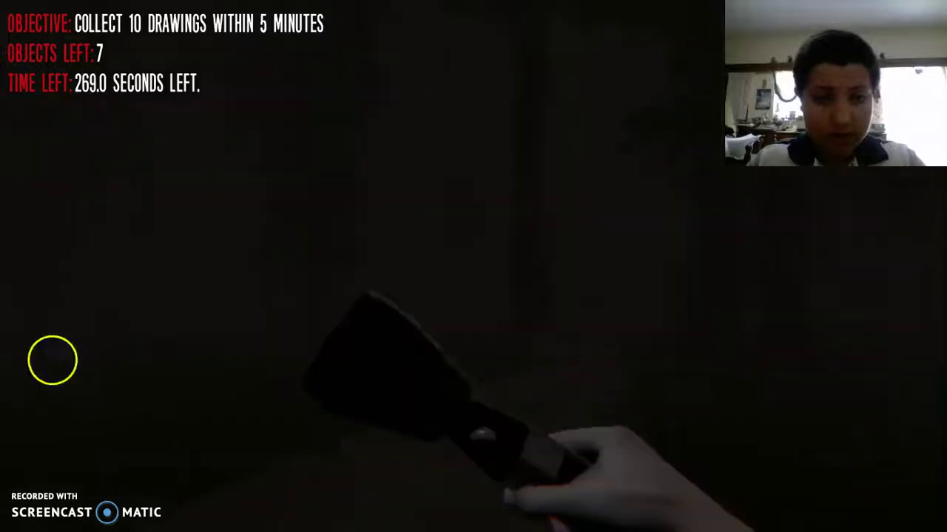
left_click(932, 300)
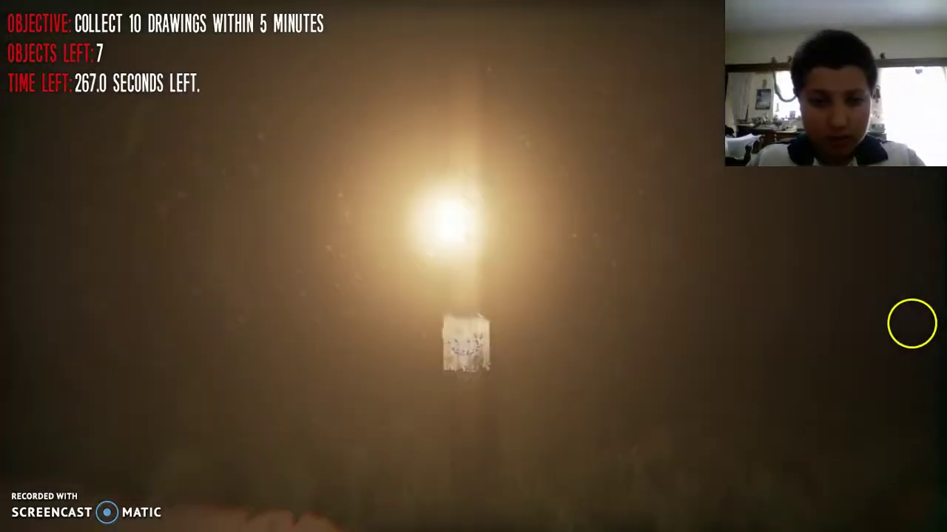
left_click(902, 328)
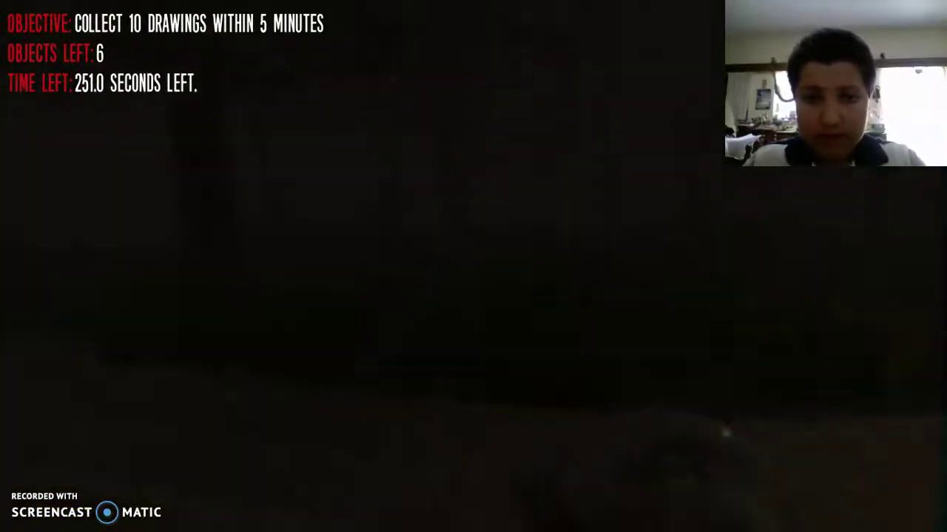
Search the dark forest and collect the tree drawing, leaving 5.
left_click(210, 46)
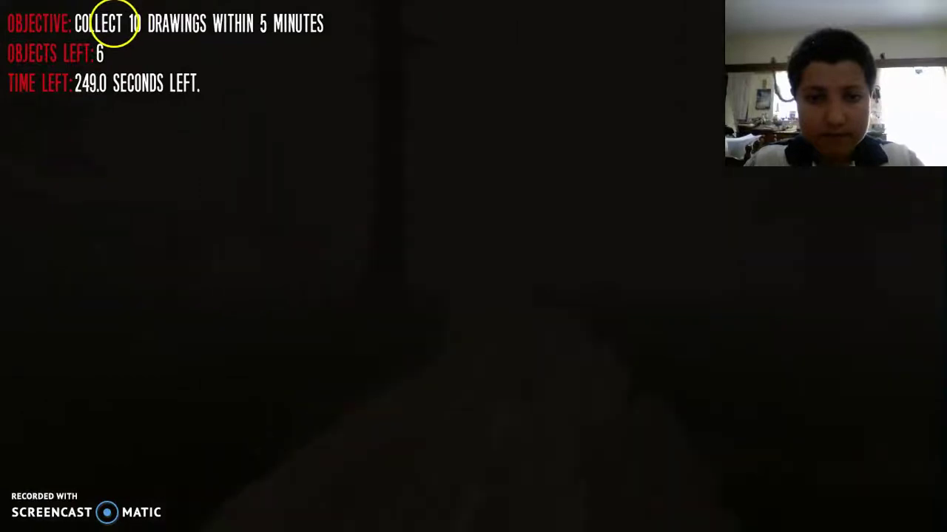
left_click(664, 11)
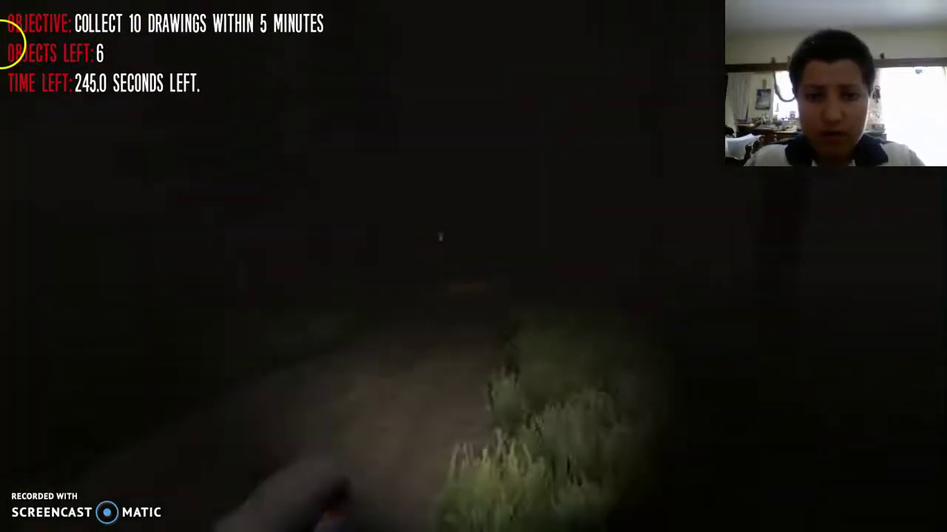
left_click(700, 22)
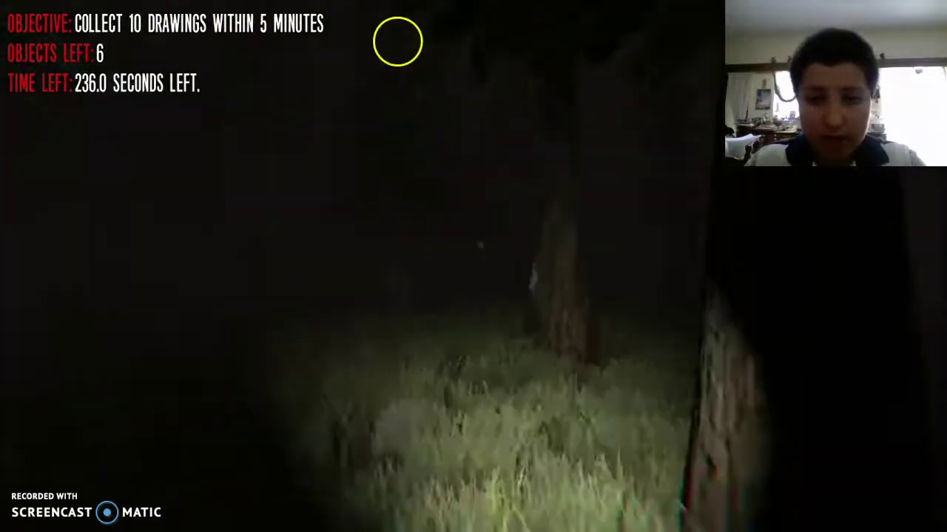
left_click(425, 43)
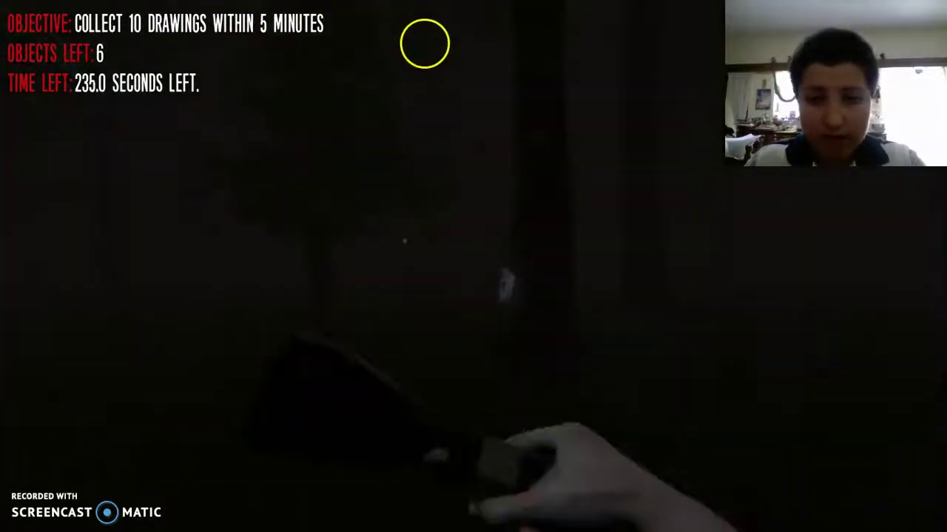
left_click(587, 67)
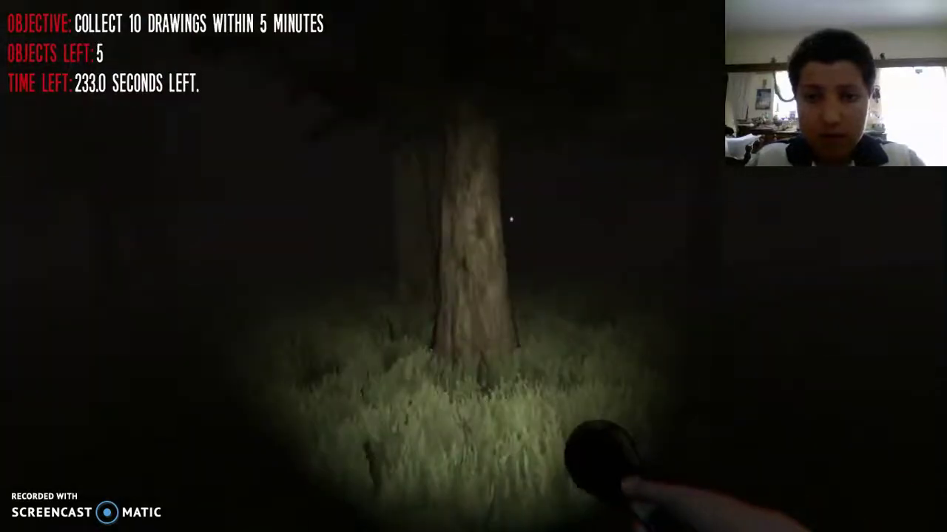
Light the fence, walk to the next tree drawing and collect it, leaving 4.
left_click(539, 57)
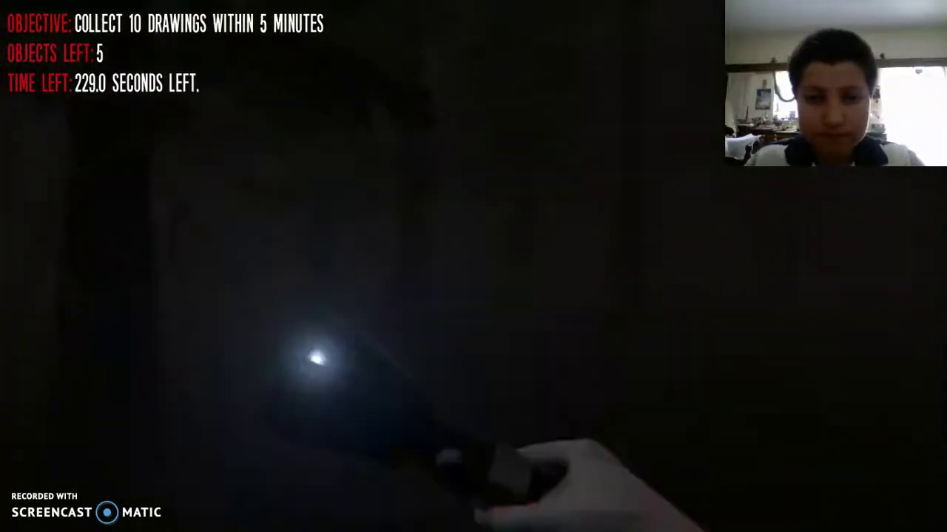
left_click(22, 95)
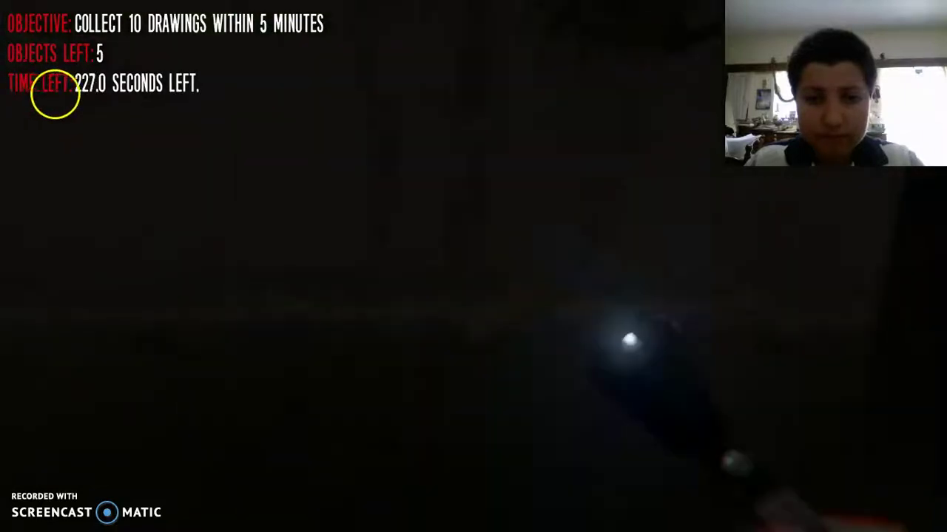
left_click(141, 84)
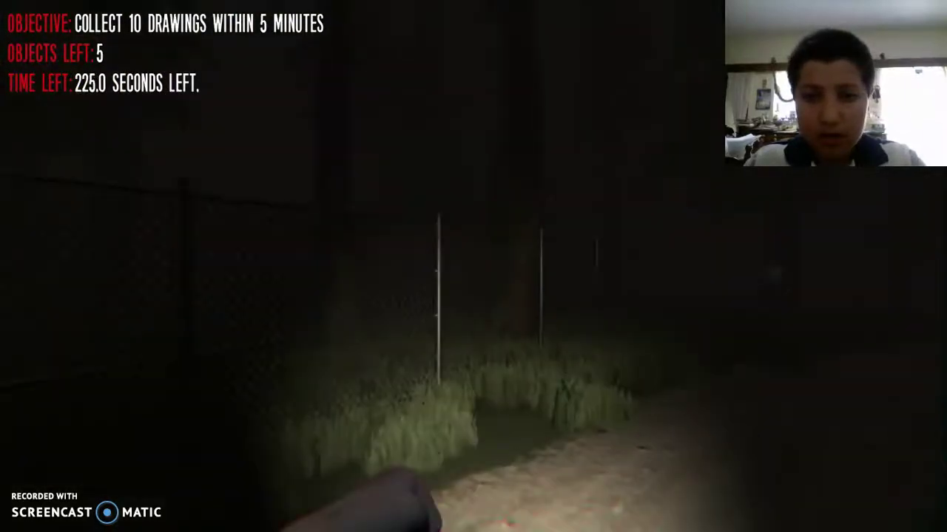
key("w")
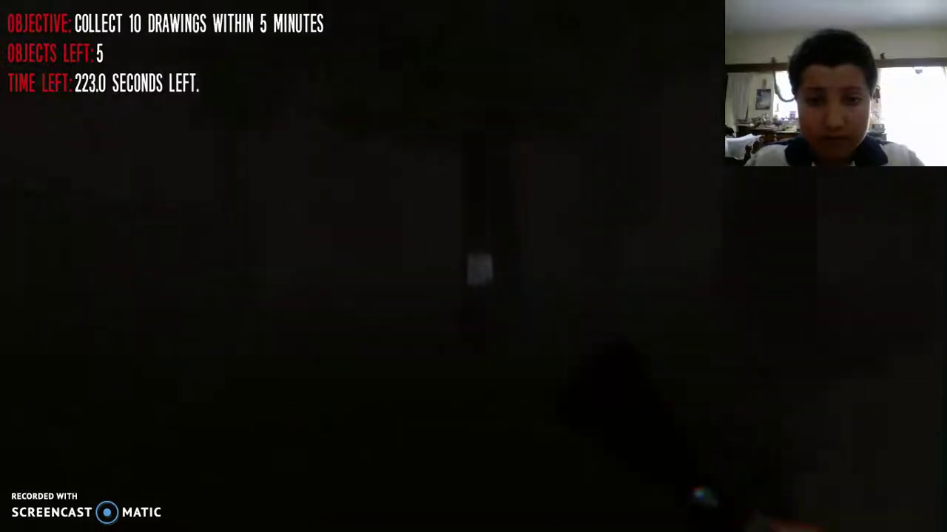
key("e")
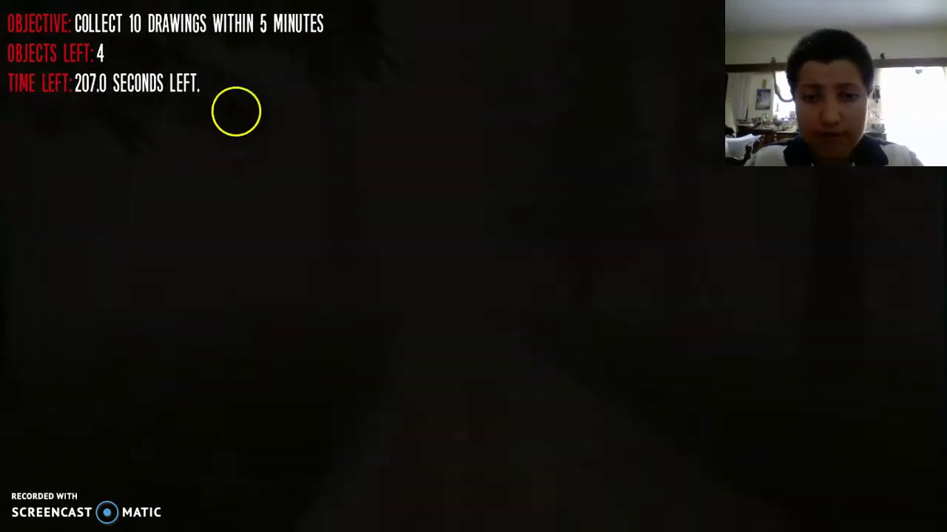
Scan the dark forest for more drawings and turn toward the fence drawing.
left_click(585, 95)
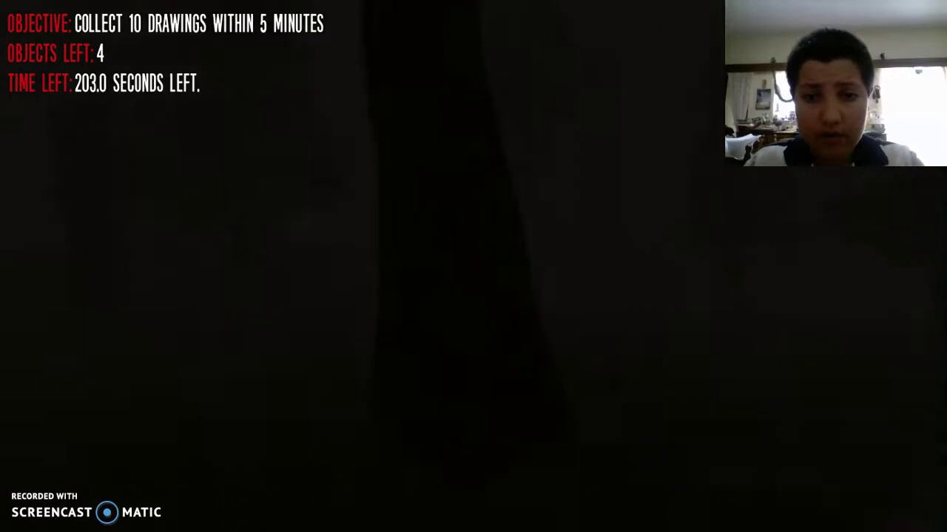
left_click(15, 171)
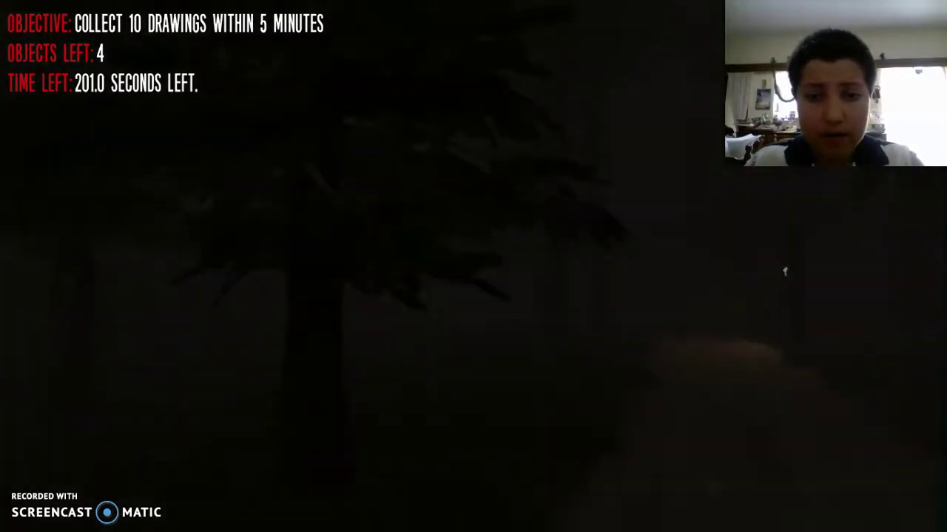
left_click(556, 123)
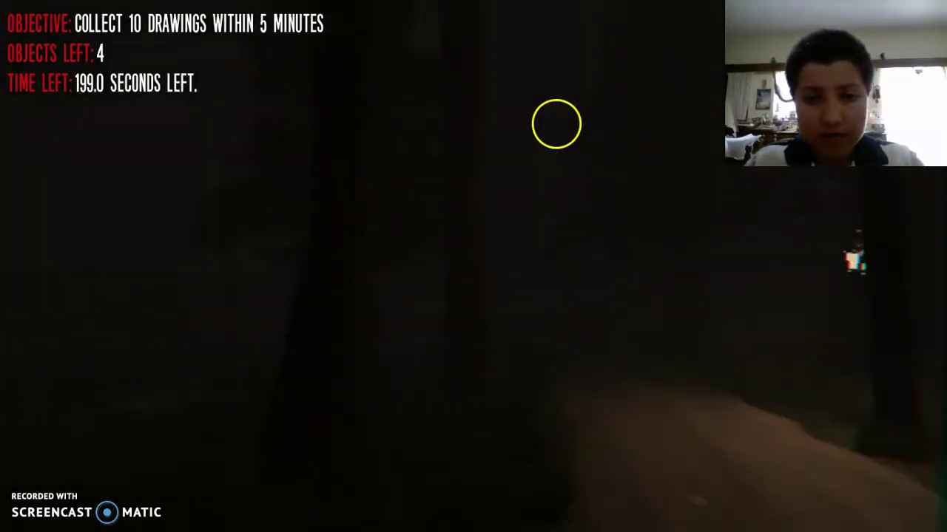
left_click(664, 184)
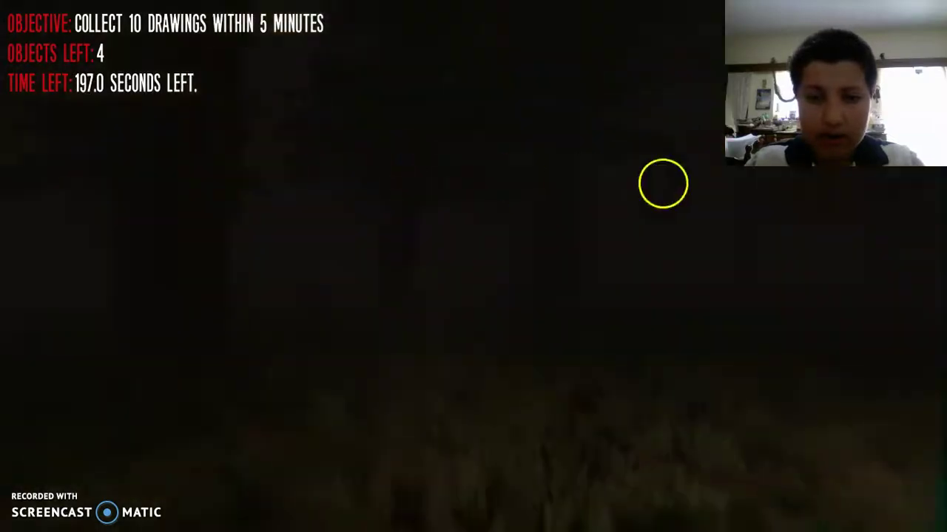
left_click(72, 154)
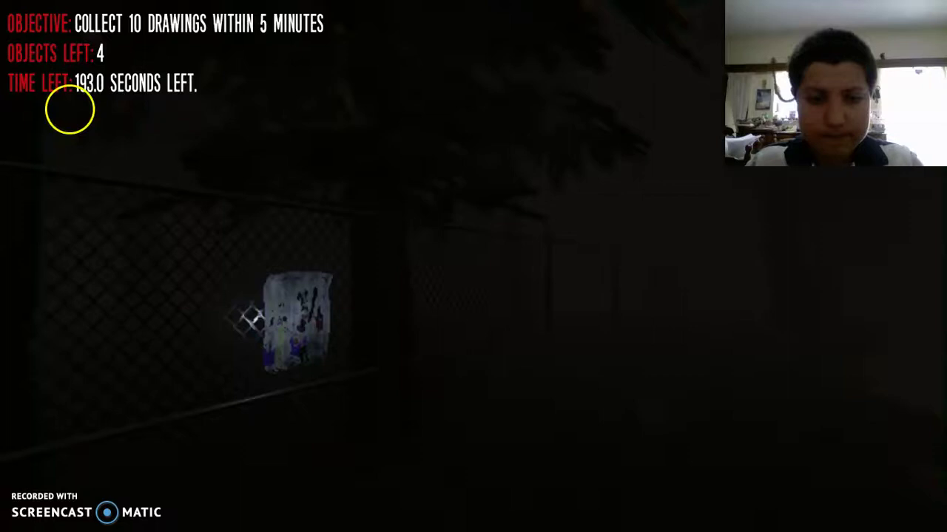
left_click(146, 192)
left_click(24, 222)
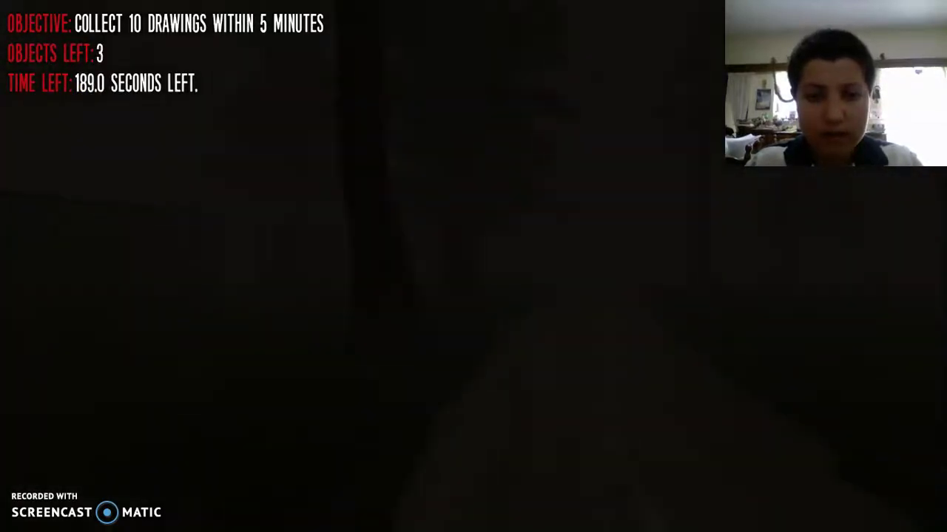
Collect the pole drawing, leaving 2, then the next-to-last drawing.
left_click(119, 110)
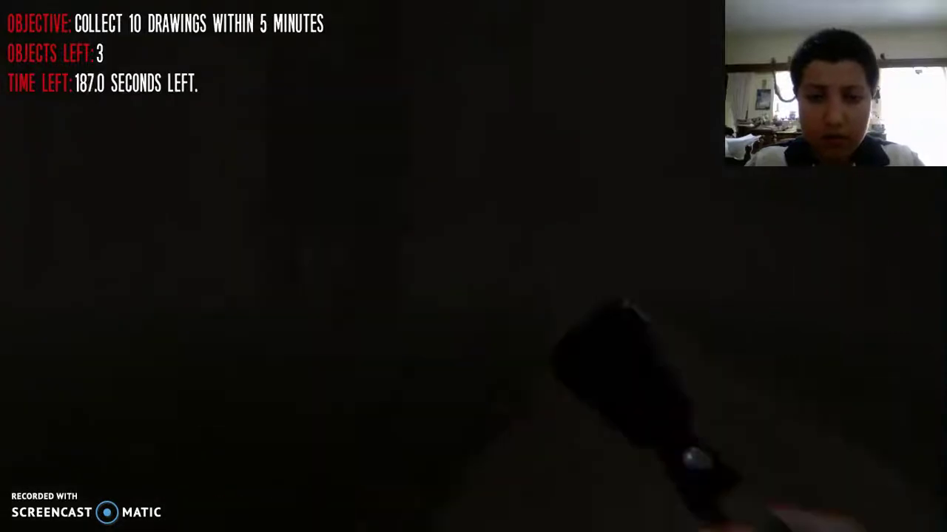
left_click(40, 95)
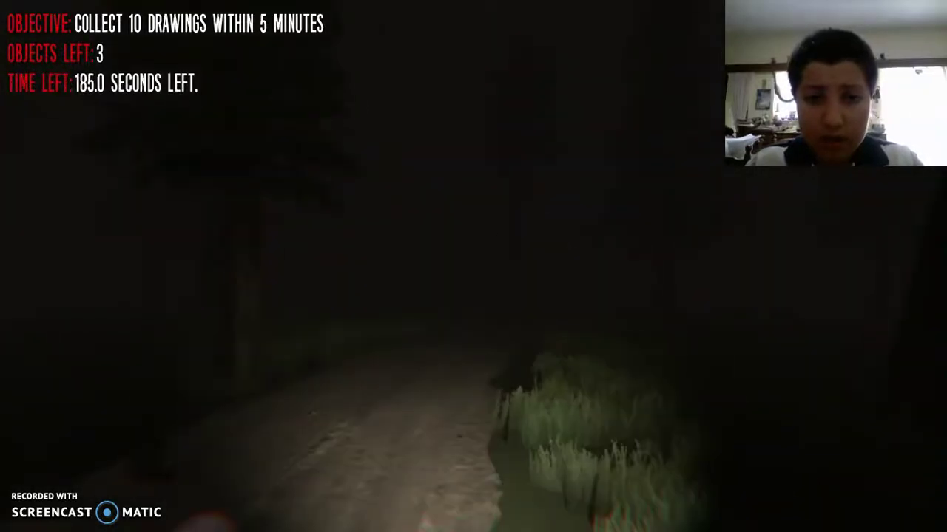
left_click(23, 99)
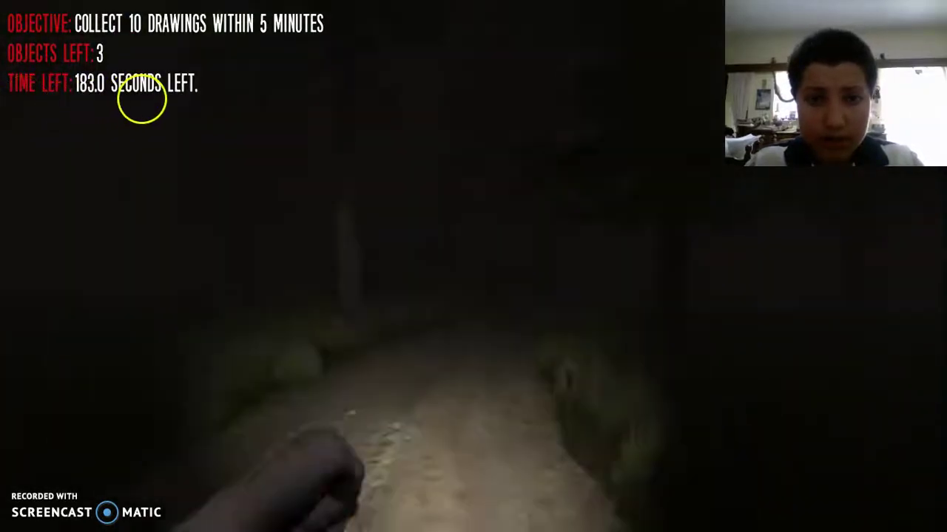
left_click(309, 106)
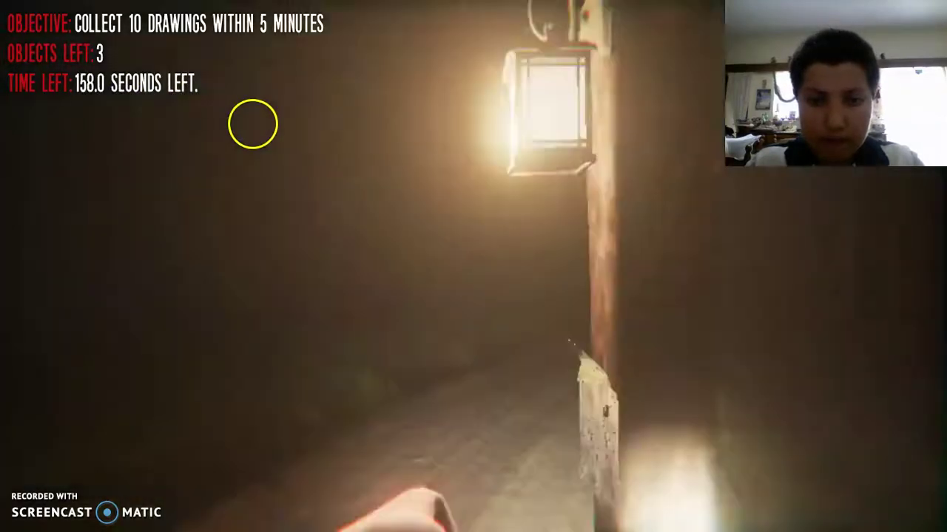
left_click(252, 122)
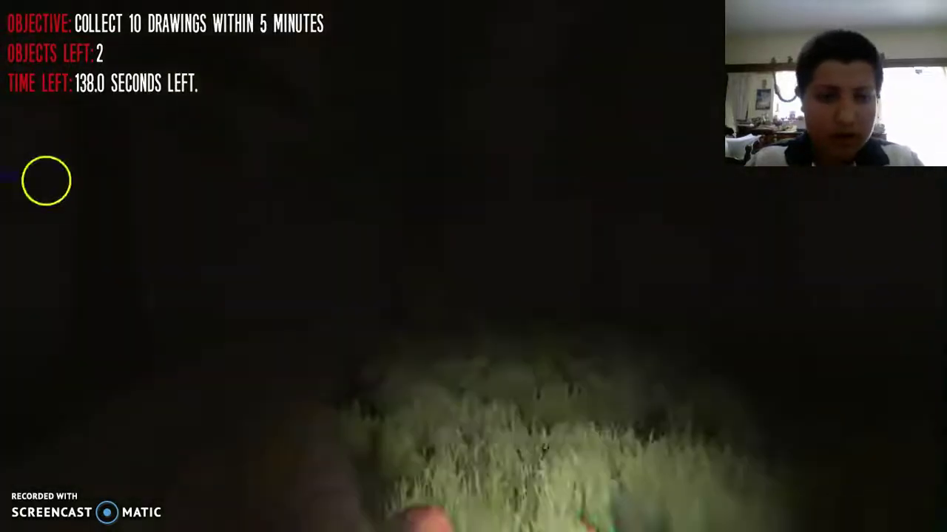
left_click(522, 205)
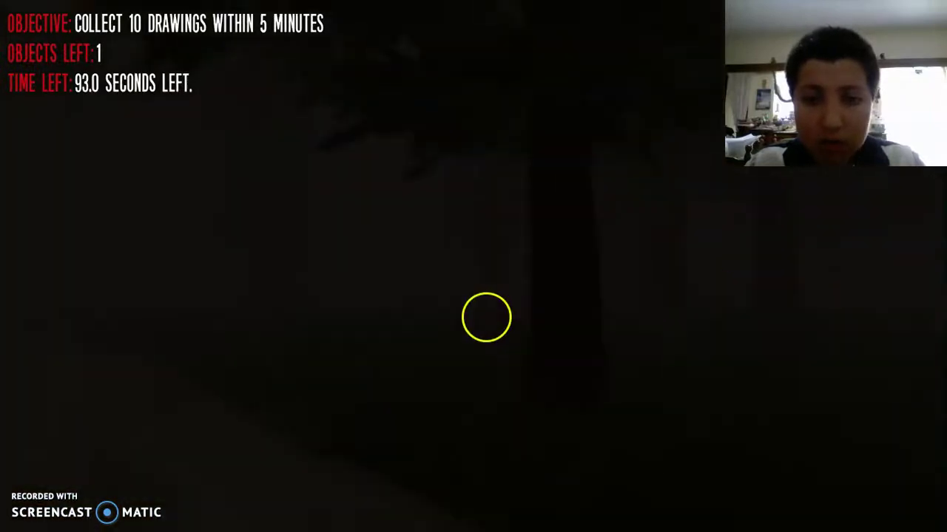
Toggle the flashlight over the grass while searching for the final drawing.
left_click(440, 307)
left_click(625, 310)
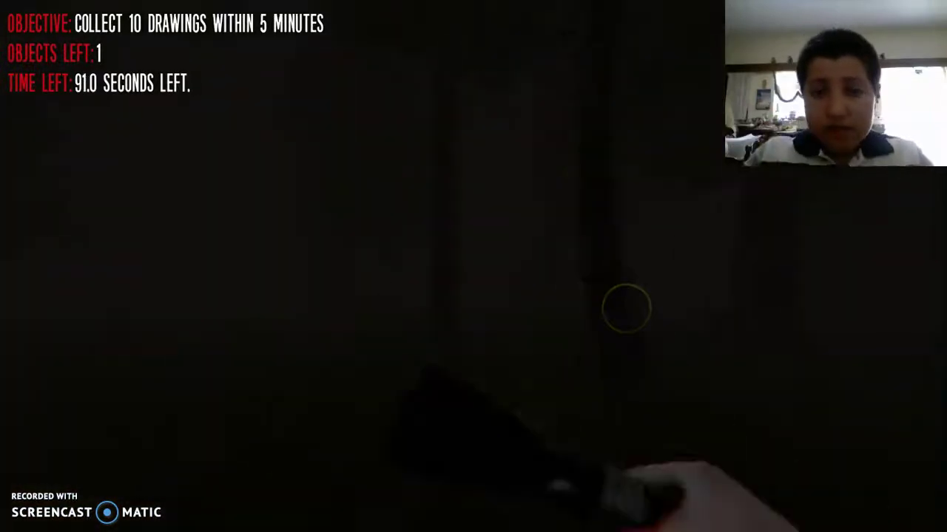
left_click(617, 317)
left_click(180, 277)
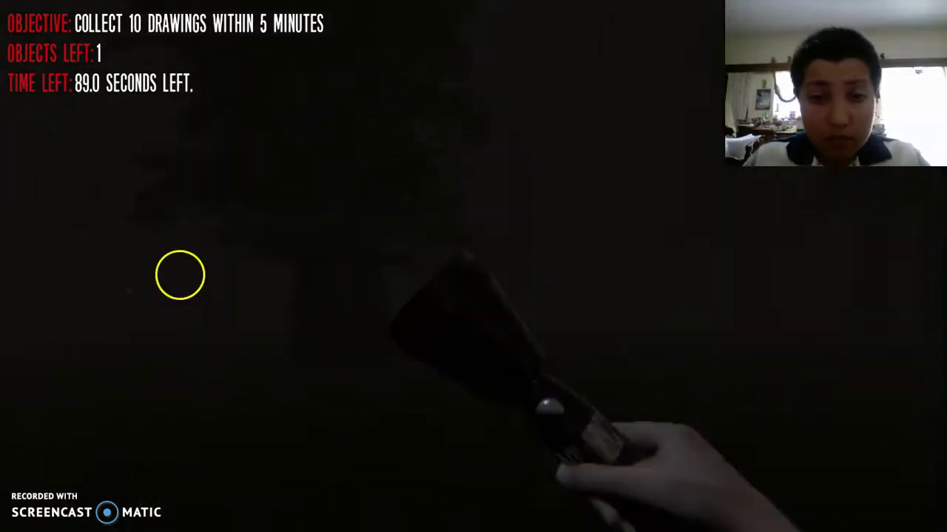
left_click(335, 251)
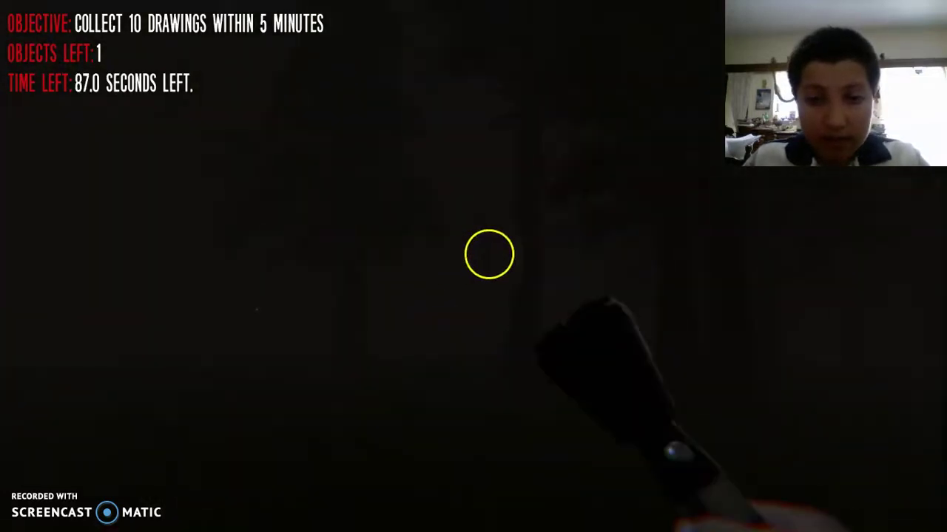
left_click(739, 263)
left_click(740, 286)
left_click(296, 290)
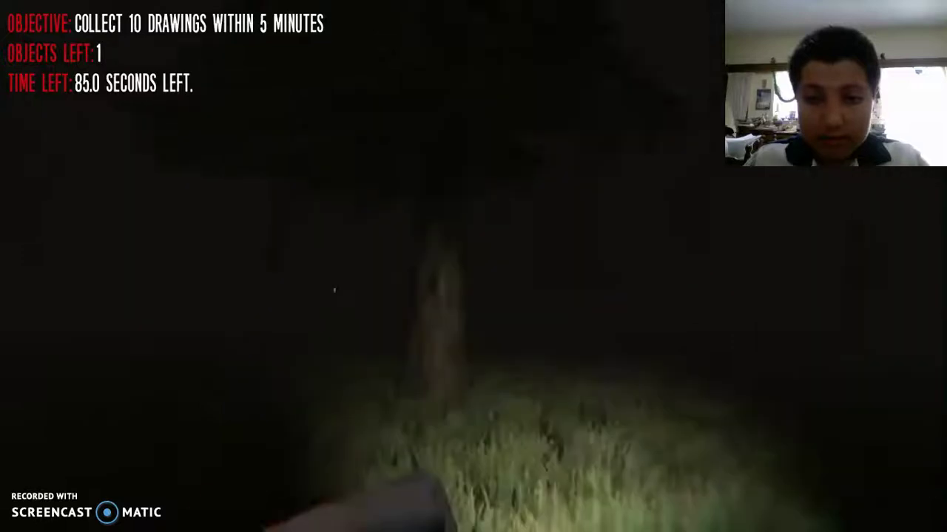
left_click(422, 293)
left_click(315, 264)
left_click(566, 279)
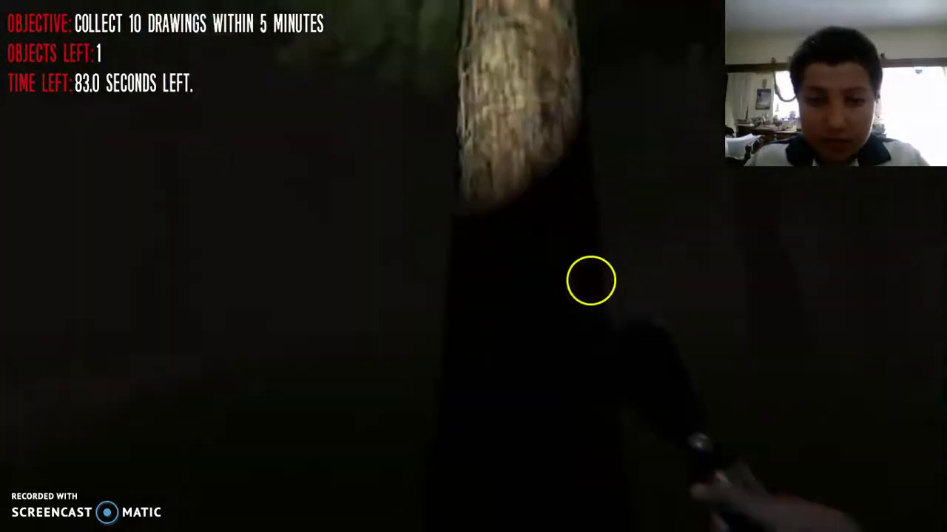
left_click(199, 279)
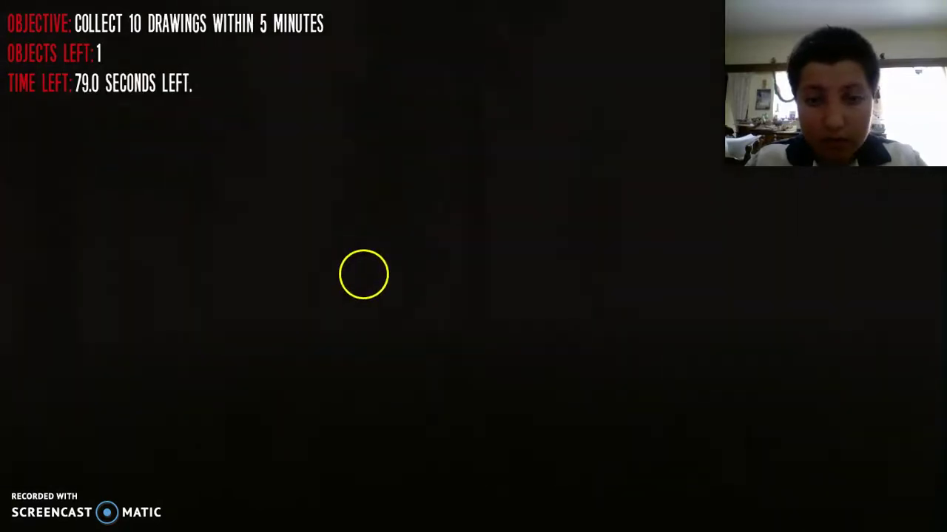
Keep sweeping the flashlight across the trees and grass for the drawing.
left_click(387, 273)
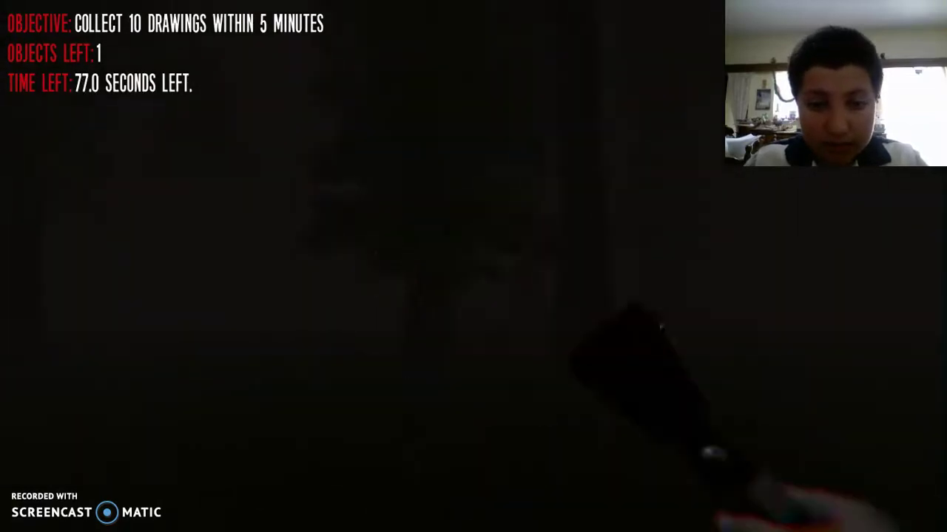
left_click(412, 276)
left_click(450, 279)
left_click(589, 279)
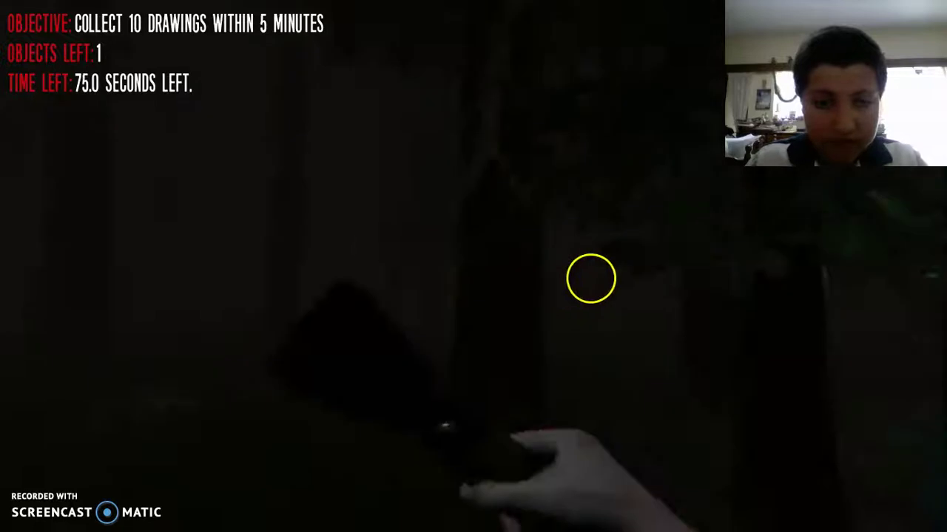
left_click(813, 287)
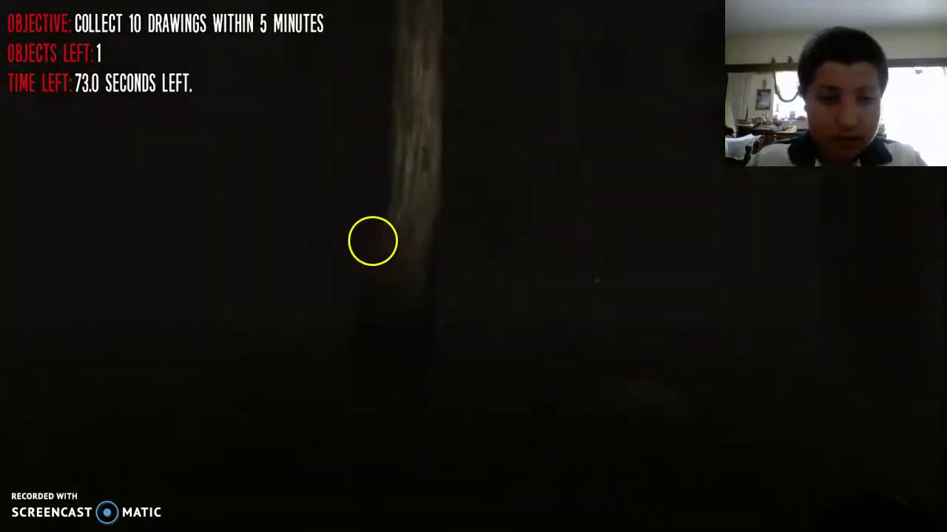
left_click(296, 237)
left_click(45, 228)
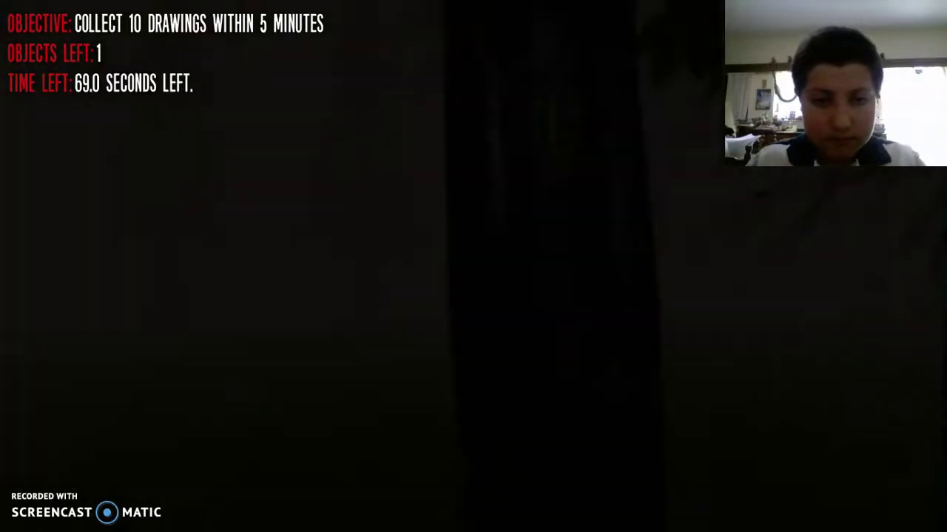
left_click(708, 266)
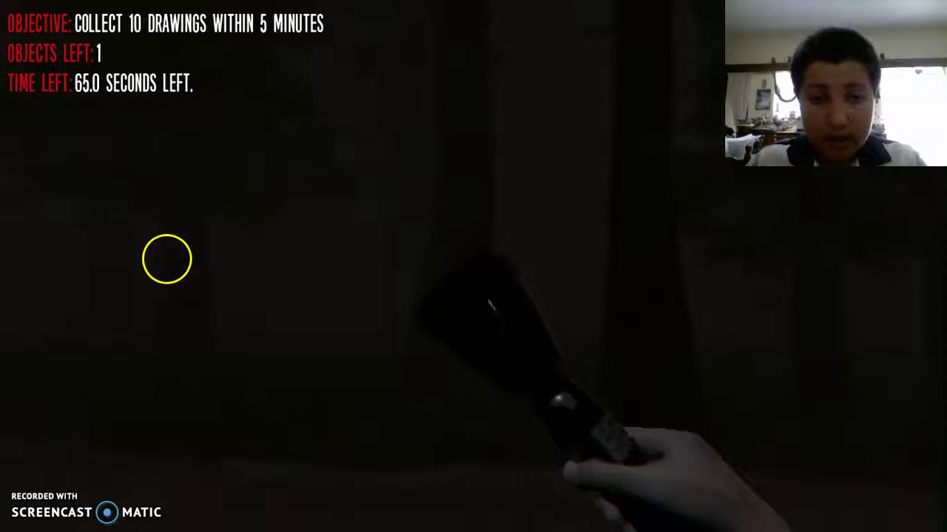
left_click(167, 258)
left_click(67, 279)
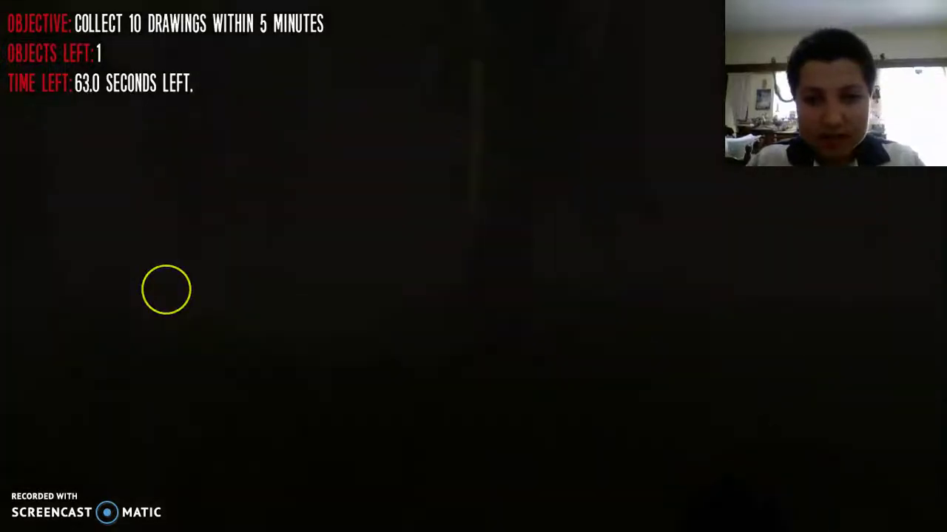
left_click(165, 289)
left_click(80, 283)
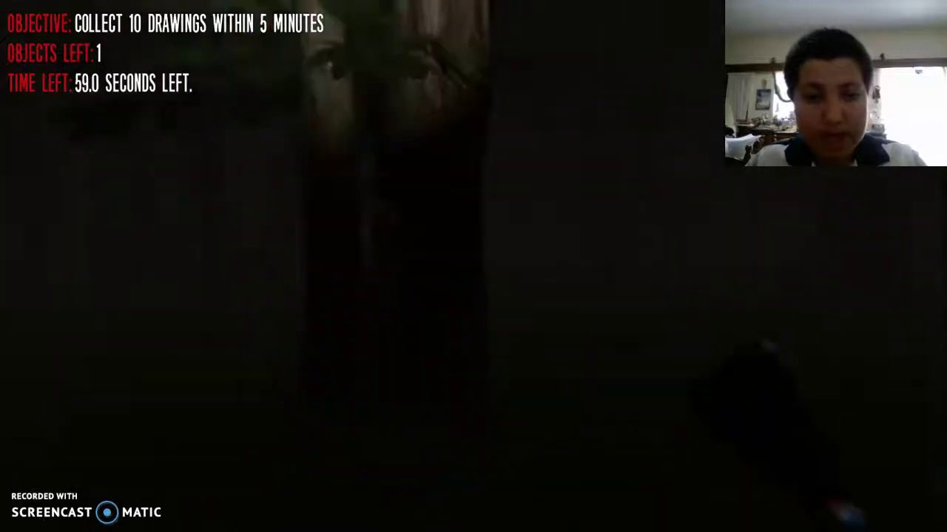
Light the forest, then leave the round and enter the Extras gallery.
left_click(5, 264)
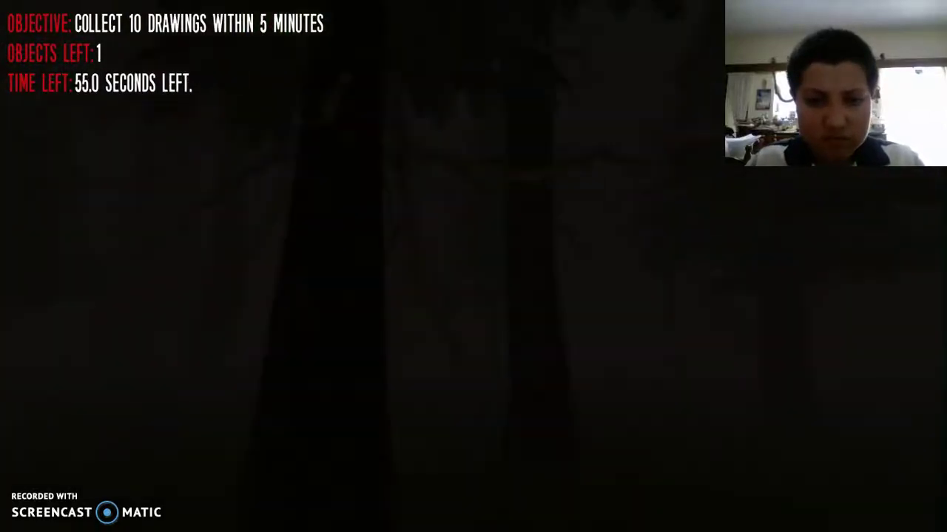
left_click(15, 264)
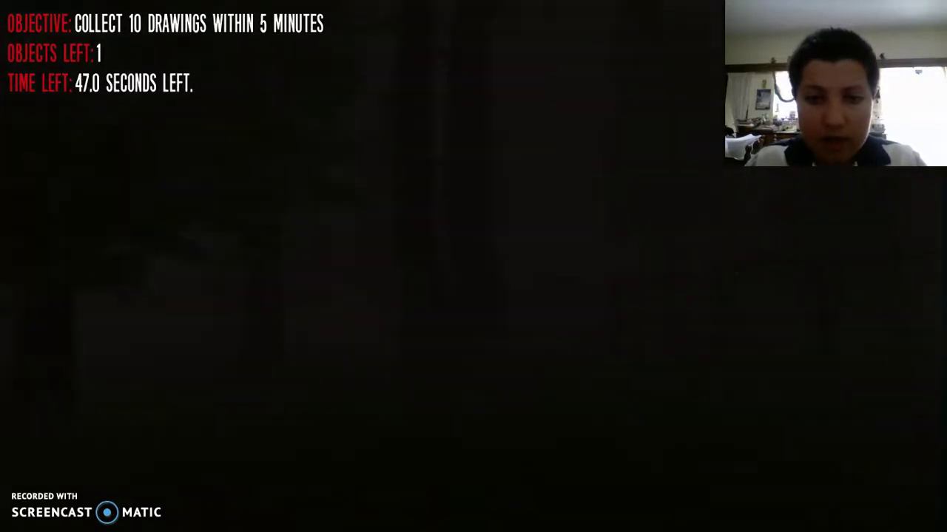
key("f")
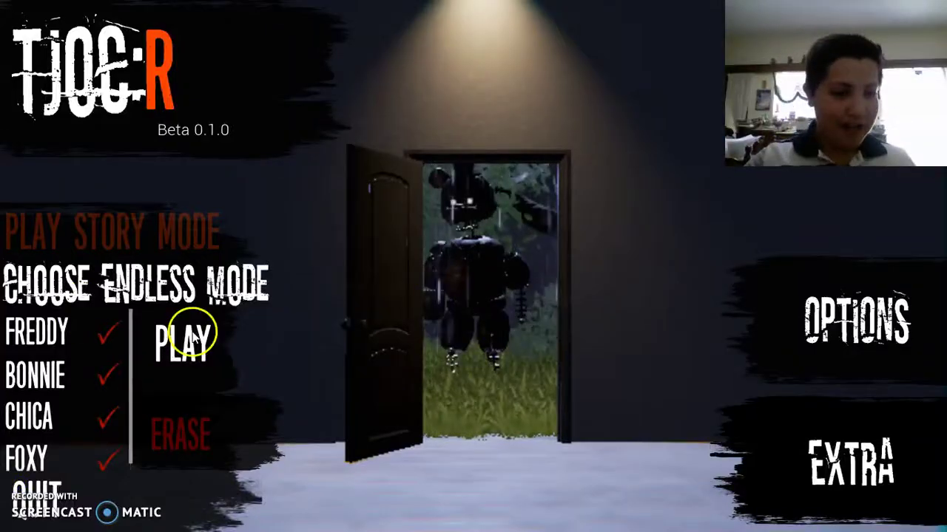
left_click(33, 376)
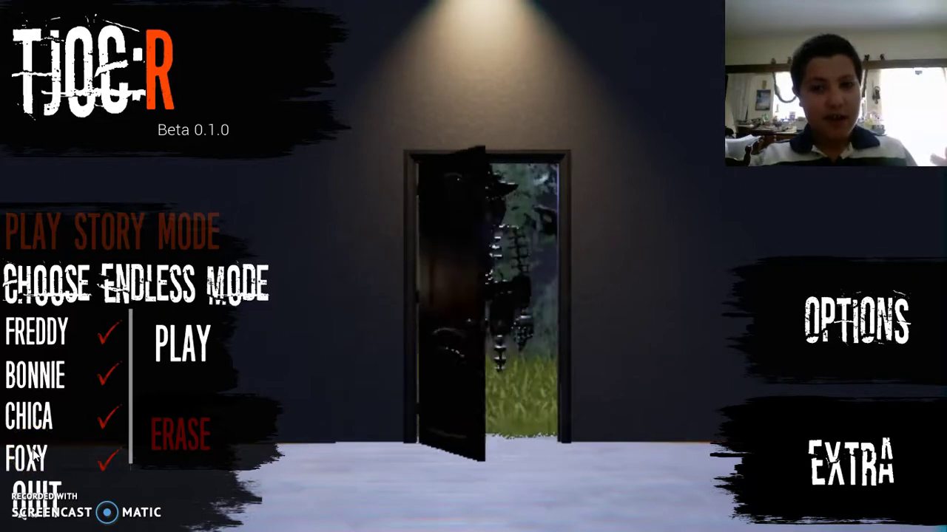
left_click(830, 454)
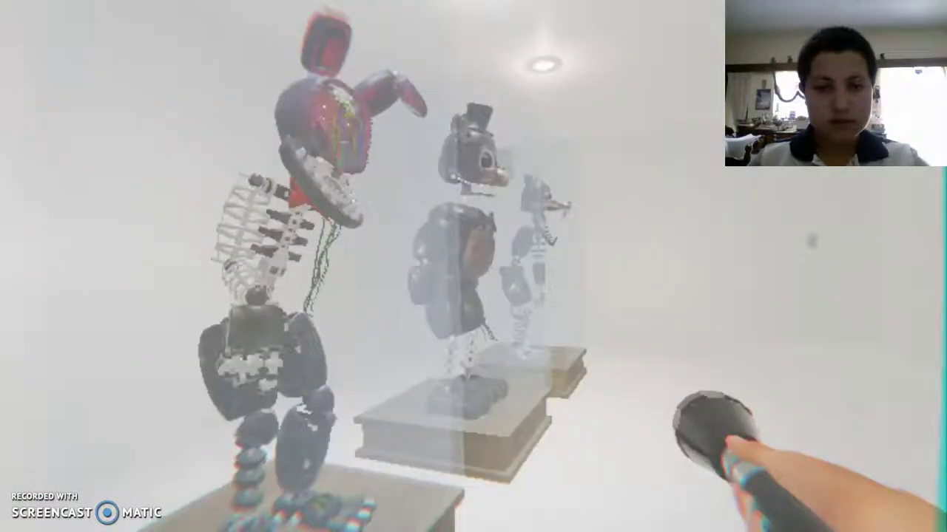
Shine the flashlight on the chicken and other pedestal animatronics, then go through the door.
left_click(59, 253)
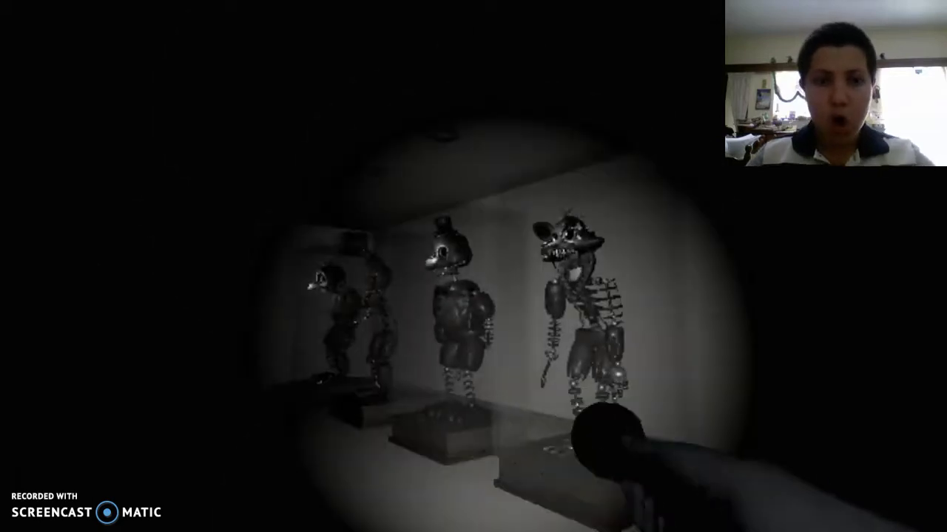
left_click(10, 210)
left_click(41, 216)
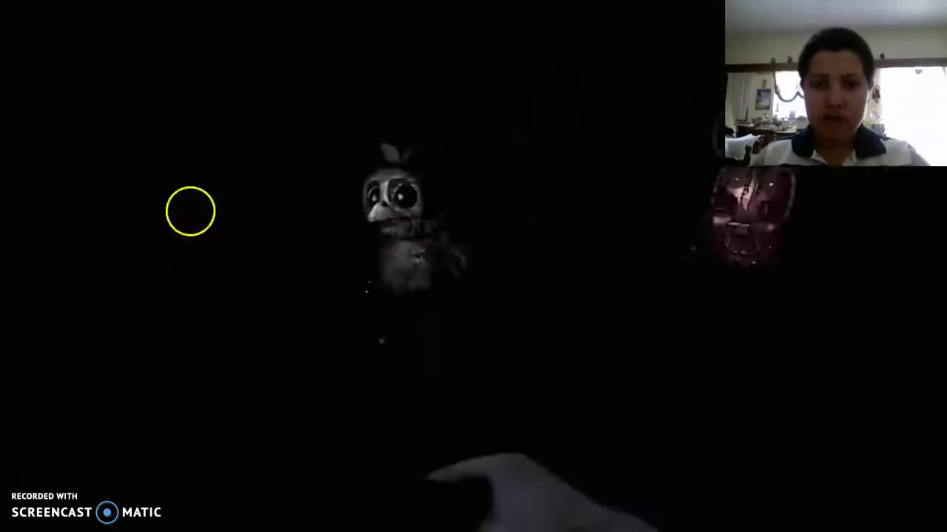
left_click(258, 207)
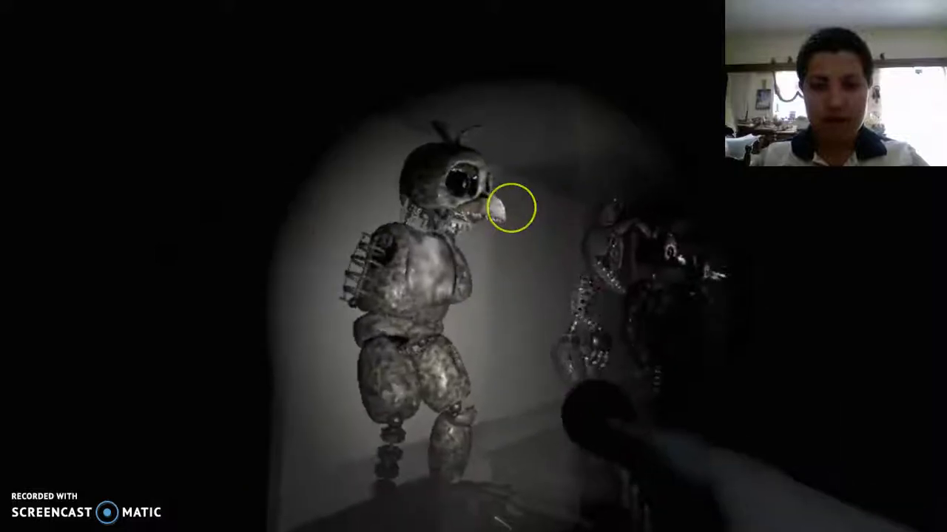
left_click(499, 205)
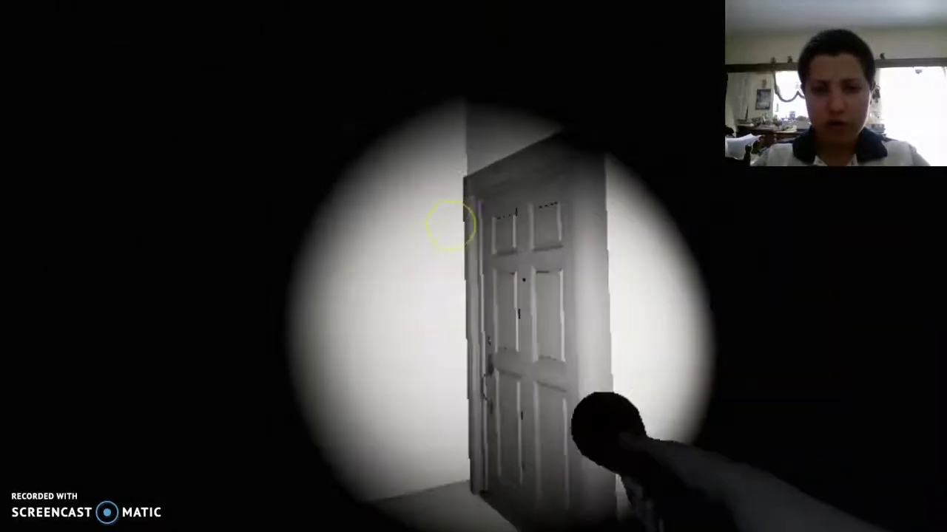
key("f")
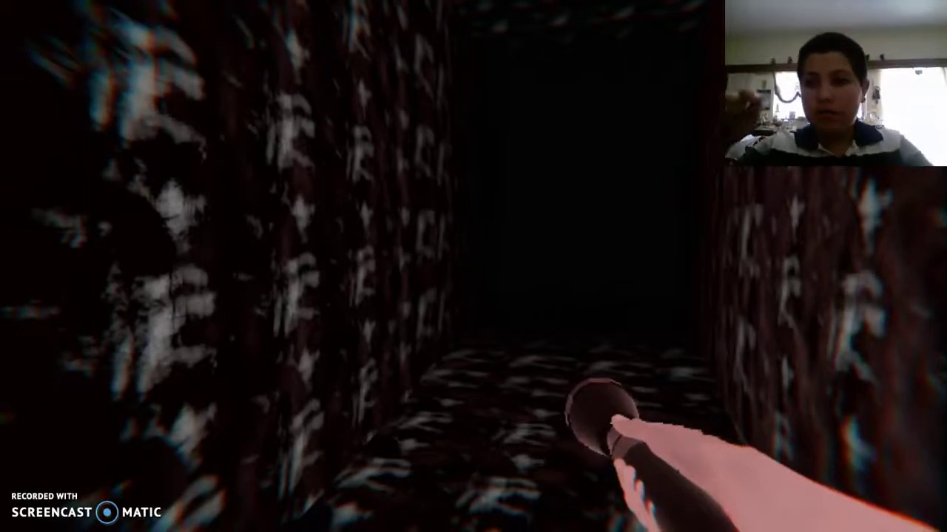
Walk down the dark patterned corridor and veer left along the hall.
key("w")
left_click(873, 518)
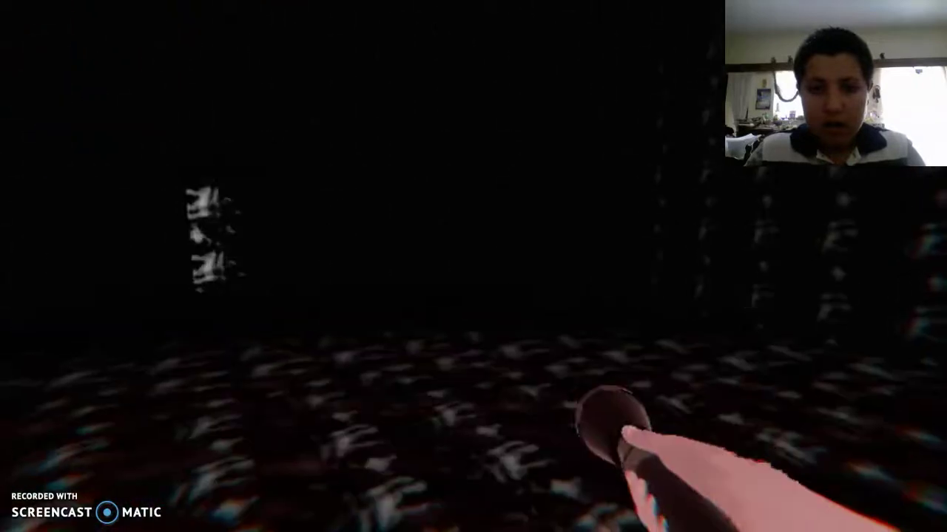
key("w")
key("w")
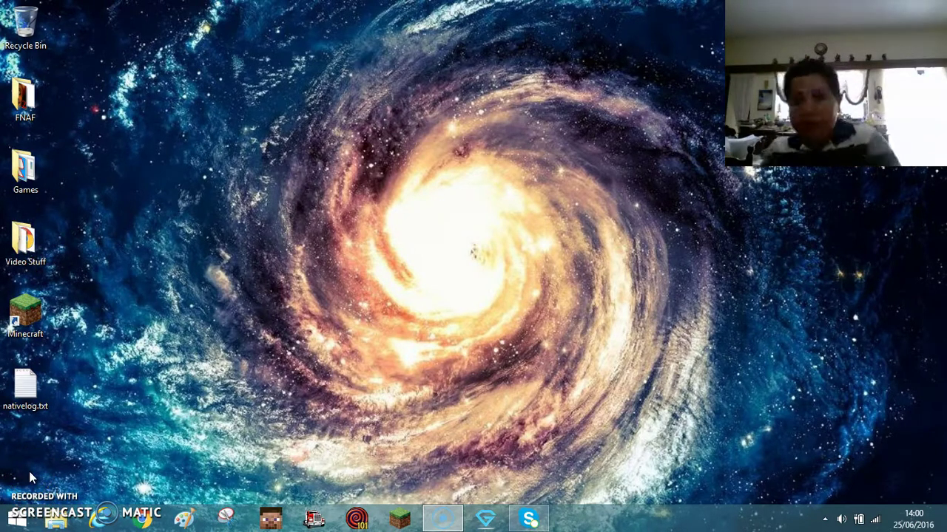
Click an empty spot near the bottom-left of the Windows desktop.
left_click(30, 474)
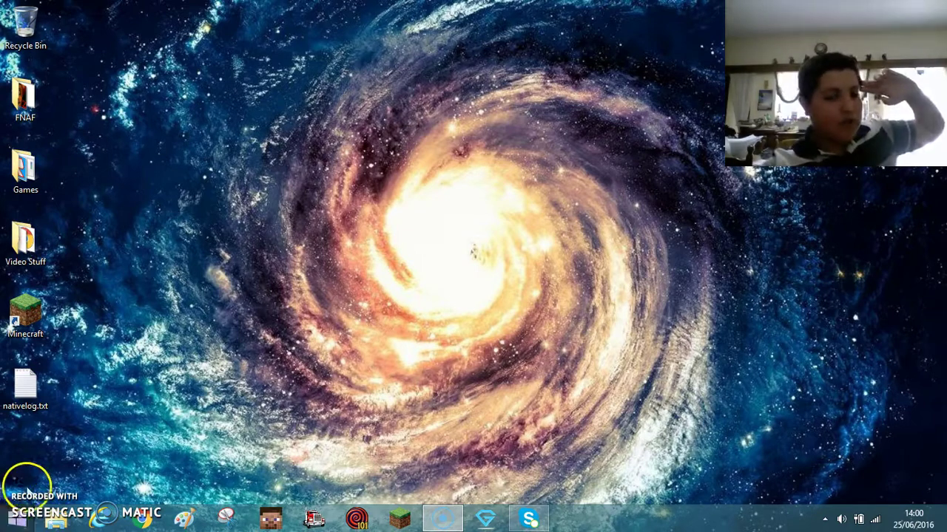